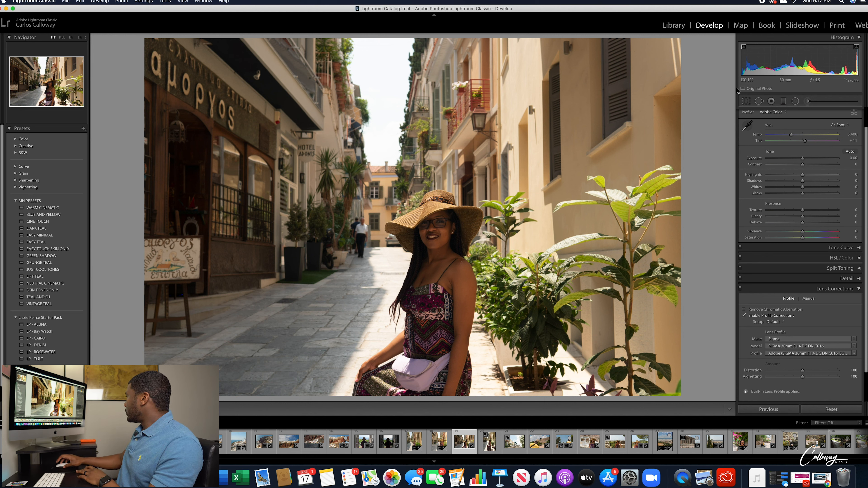
Adjust the photo's basic tone with Shadows at +60, Exposure at −0.15 and Highlights at −80.
scroll(794, 214, "up", 2)
scroll(794, 214, "up", 2)
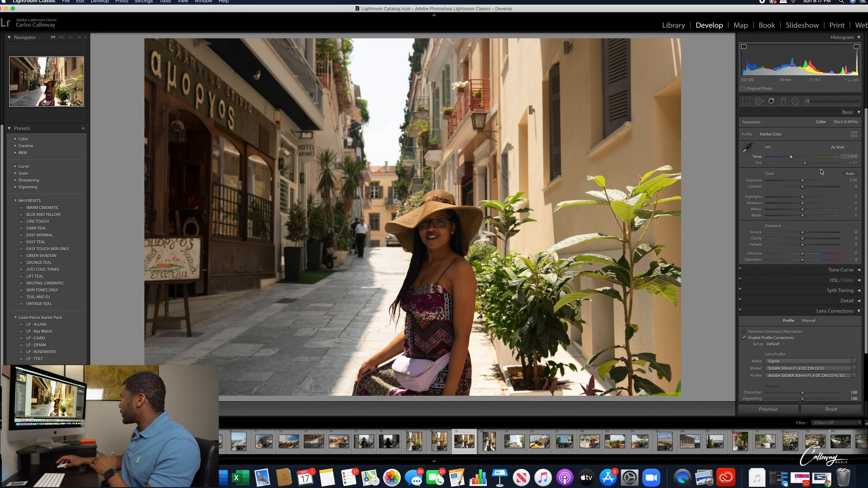
left_click_drag(804, 206, 827, 206)
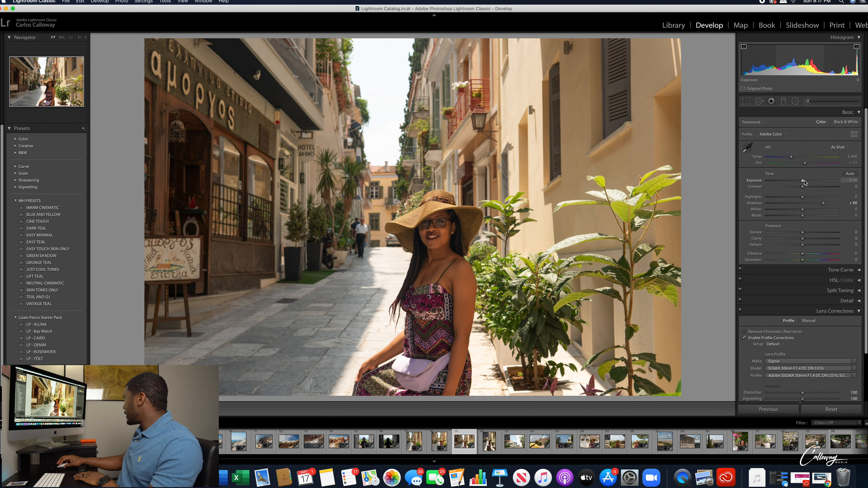
left_click_drag(802, 183, 801, 183)
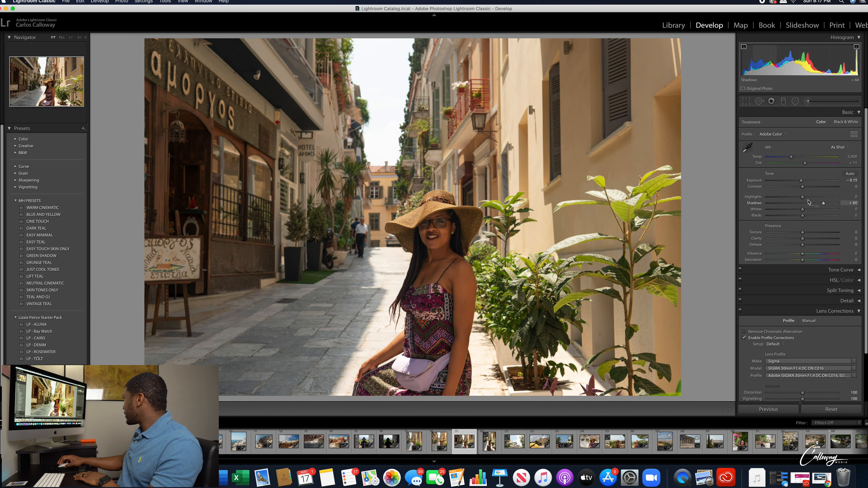
left_click_drag(802, 197, 774, 201)
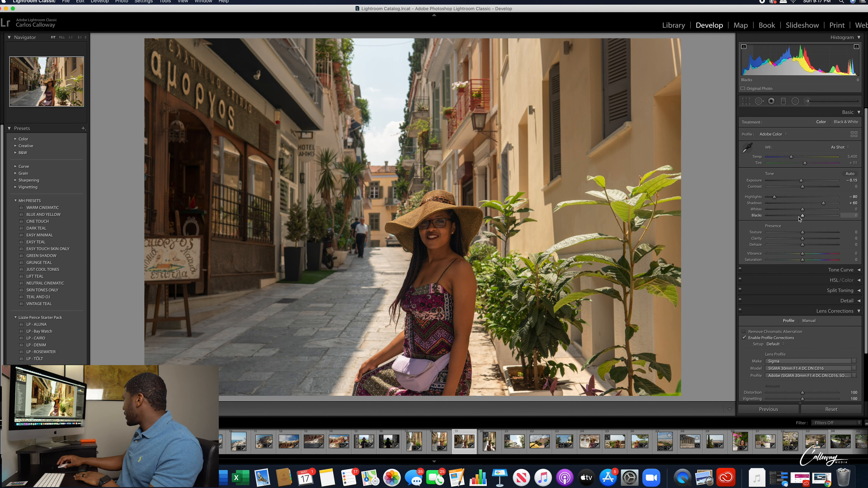
Refine the basic tone with Blacks at +20, Whites at −40 and Shadows at +74.
left_click_drag(803, 216, 809, 216)
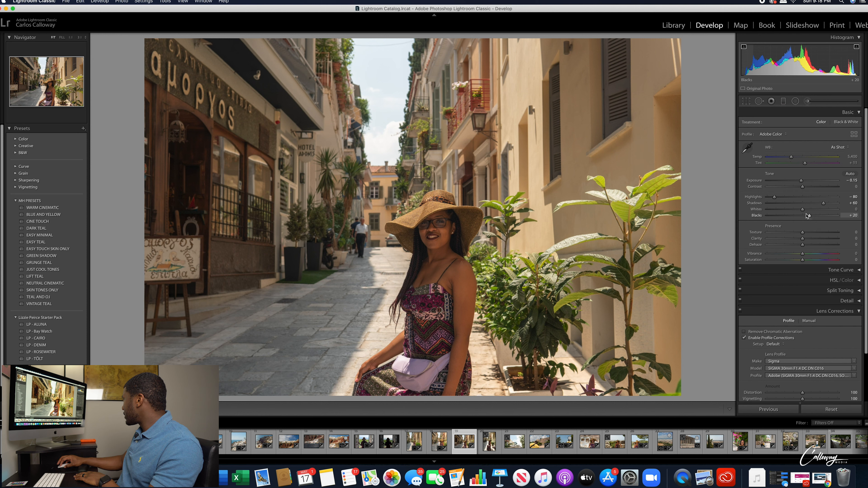
left_click_drag(802, 210, 790, 211)
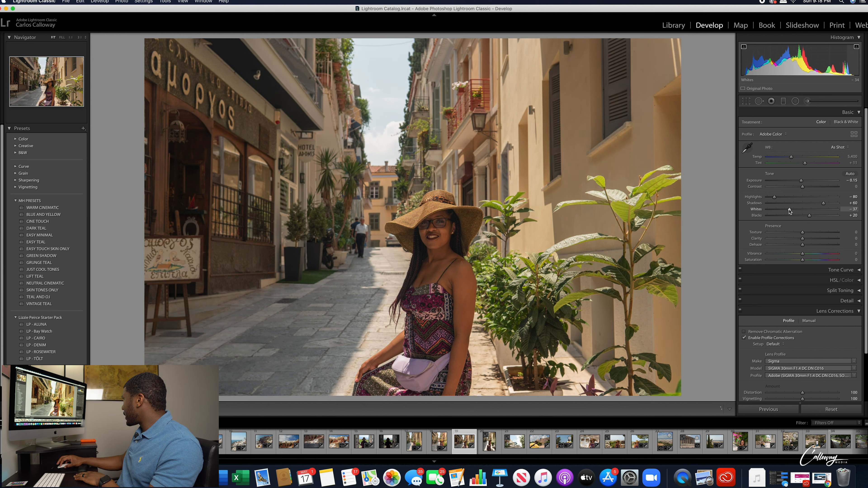
left_click_drag(789, 211, 788, 212)
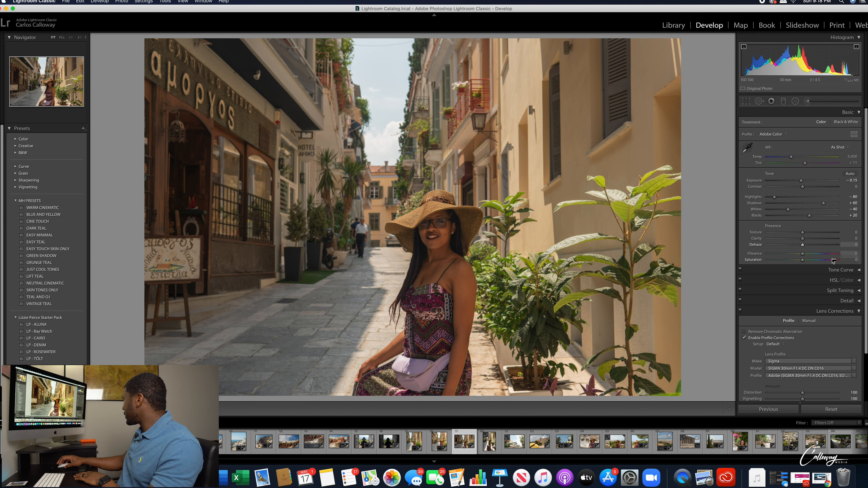
left_click_drag(824, 206, 827, 206)
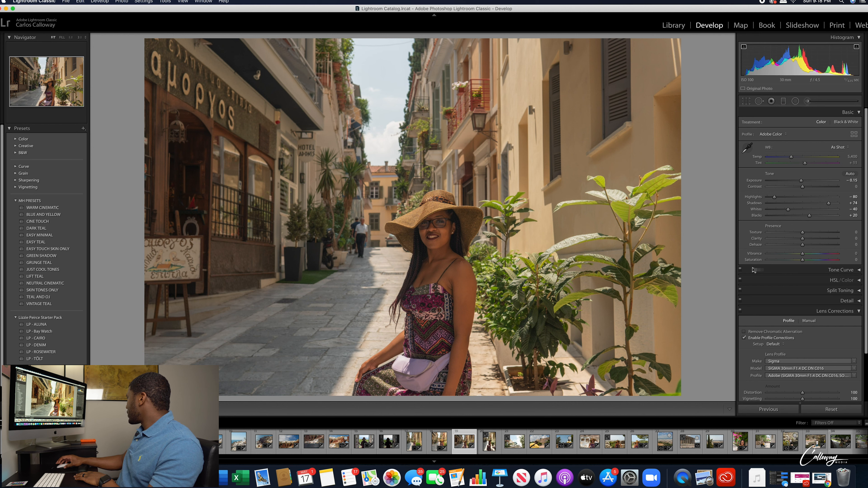
Set Vibrance to +20 and the white balance temperature to 5,000.
left_click_drag(803, 255, 810, 255)
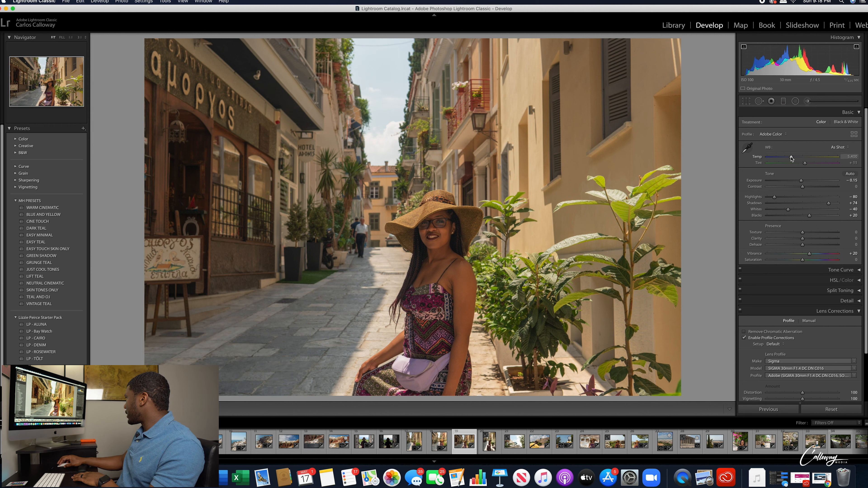
left_click_drag(789, 158, 788, 159)
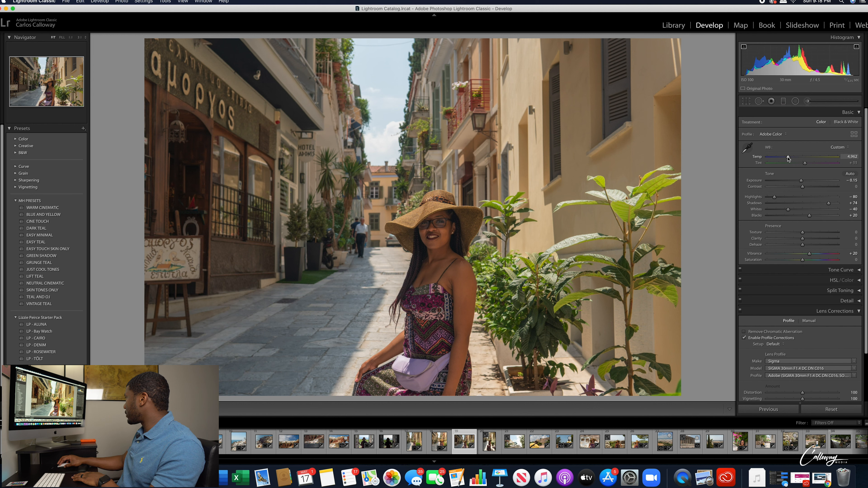
left_click(850, 157)
type("5,0")
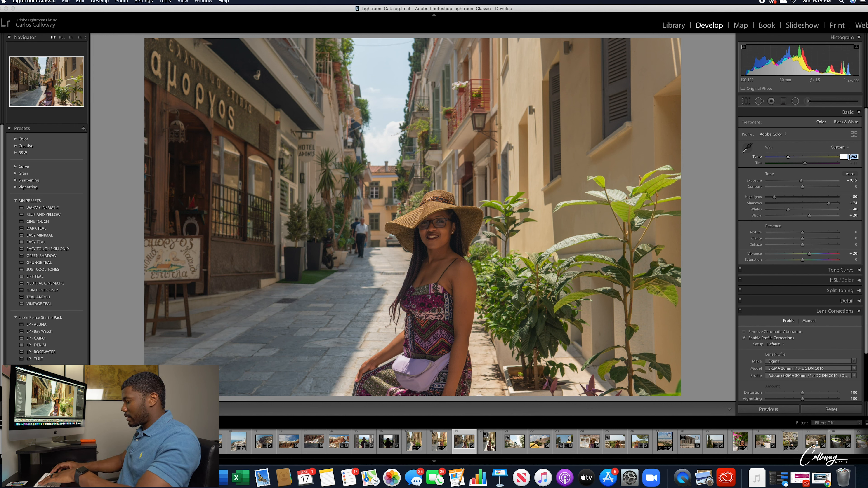
type("00")
key("Return")
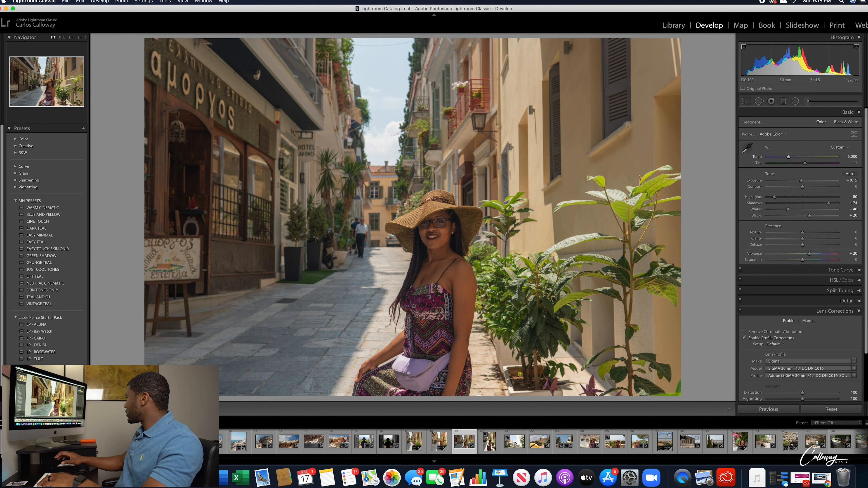
Add a tone curve point sampled from the woman's skin, plus anchor points in the midtones, highlights and shadows.
scroll(816, 289, "down", 1)
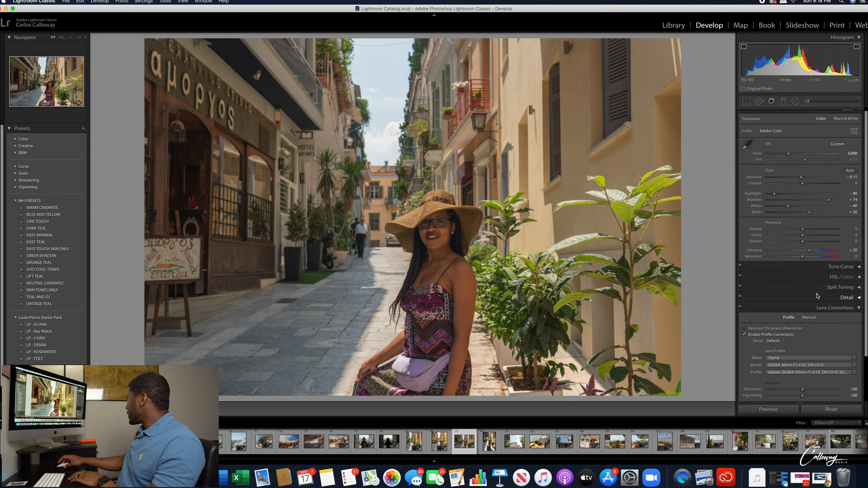
left_click(859, 268)
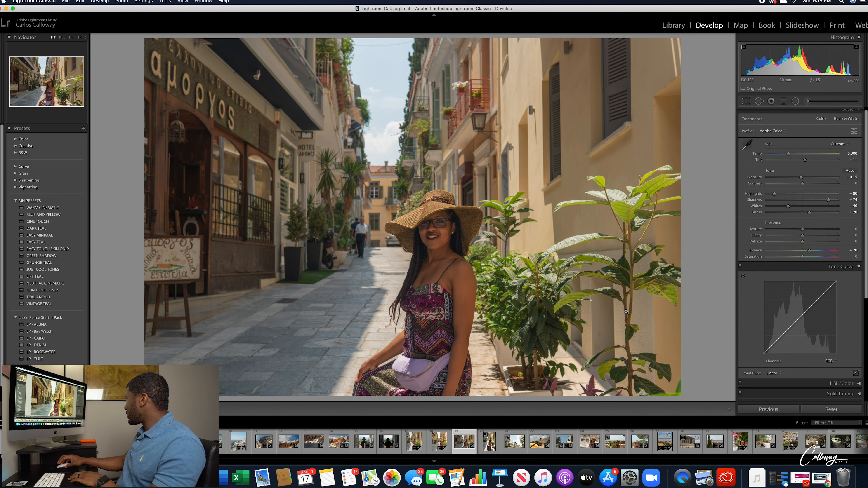
left_click(743, 276)
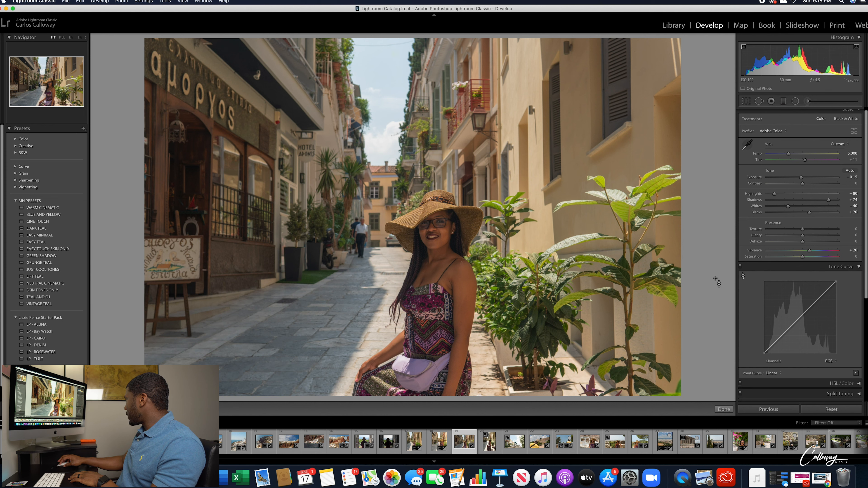
left_click(461, 275)
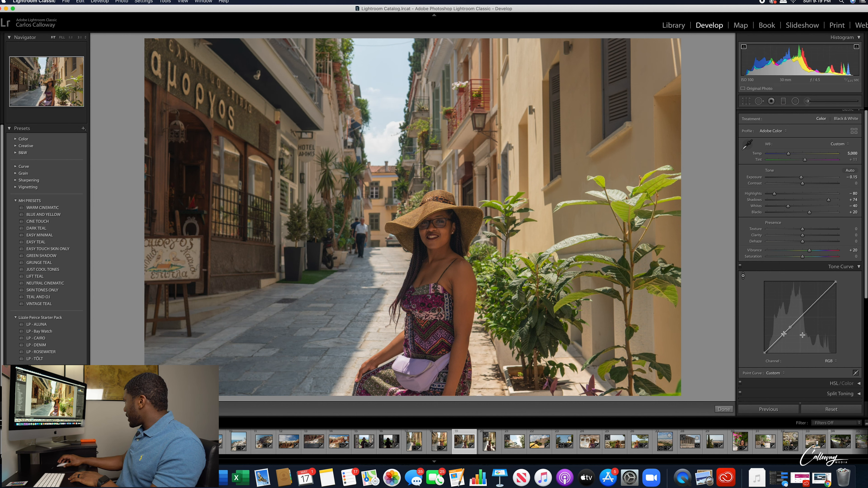
left_click(801, 318)
left_click(819, 299)
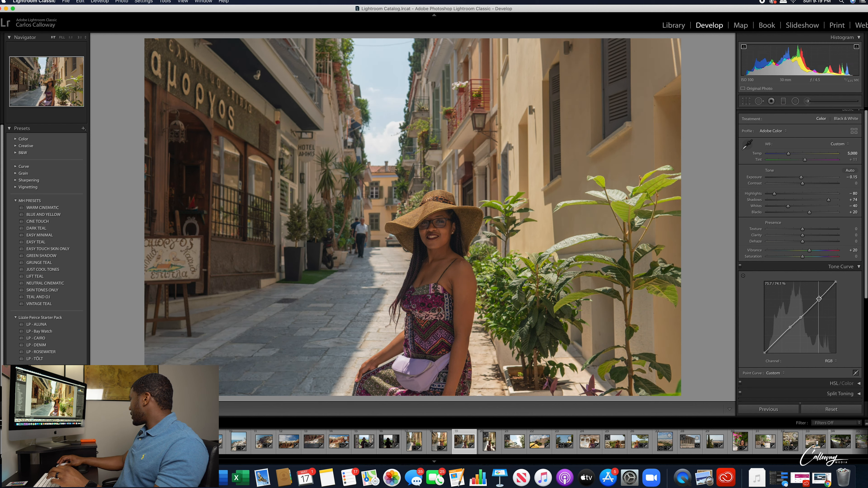
left_click(782, 336)
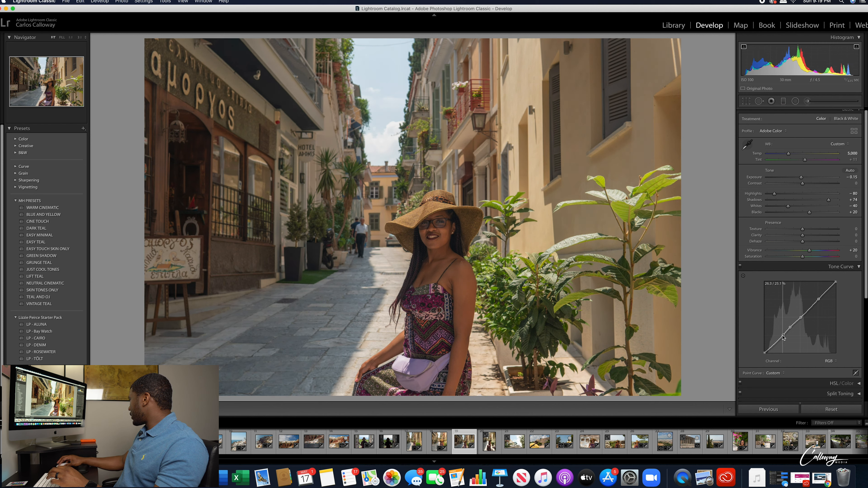
Reshape the tone curve by raising the skin-tone point to about 38%, lowering the highlight point to about 73% and adding a slightly lowered deep-shadow point.
left_click_drag(790, 328, 790, 326)
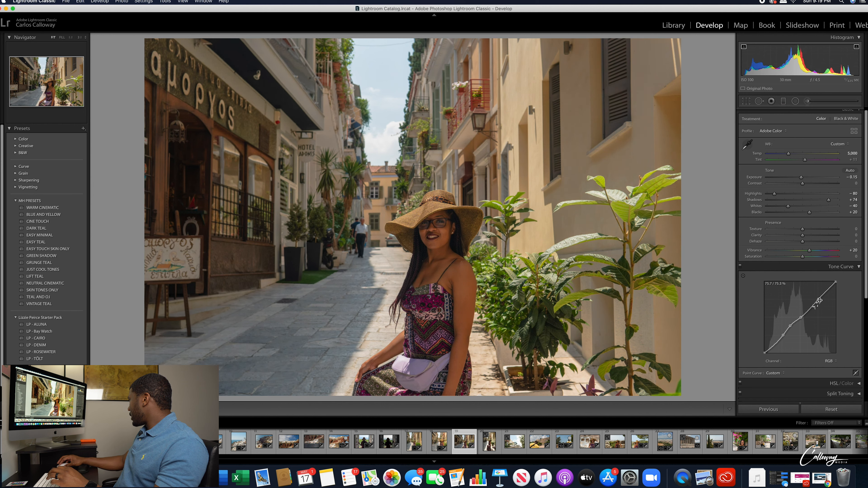
left_click_drag(819, 300, 820, 303)
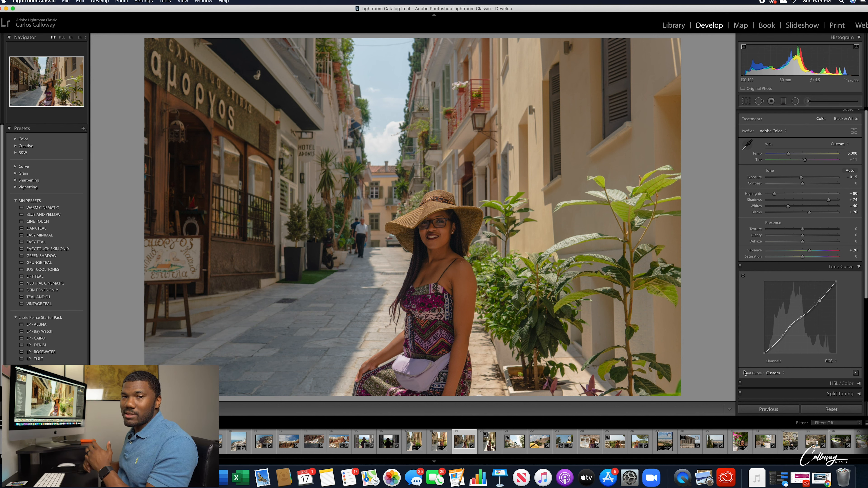
left_click(776, 342)
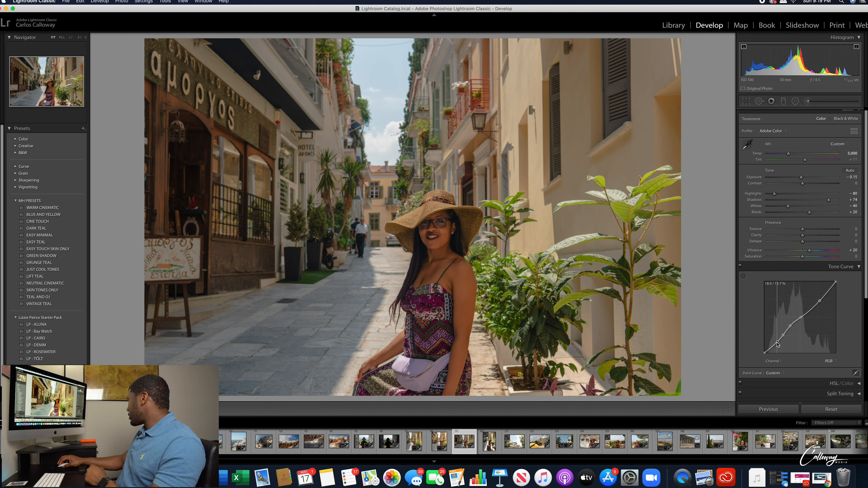
left_click_drag(776, 343, 775, 344)
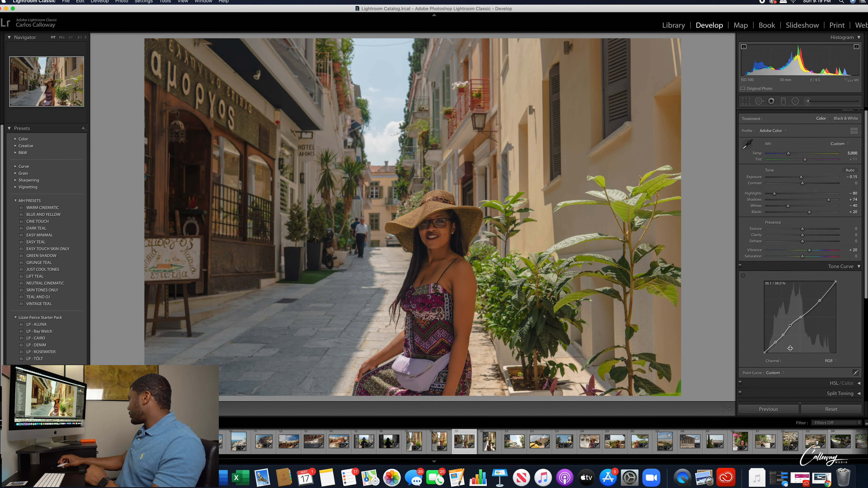
Set the HSL luminance to −10 for Yellow, −10 for Blue and −5 for Aqua.
scroll(791, 350, "down", 3)
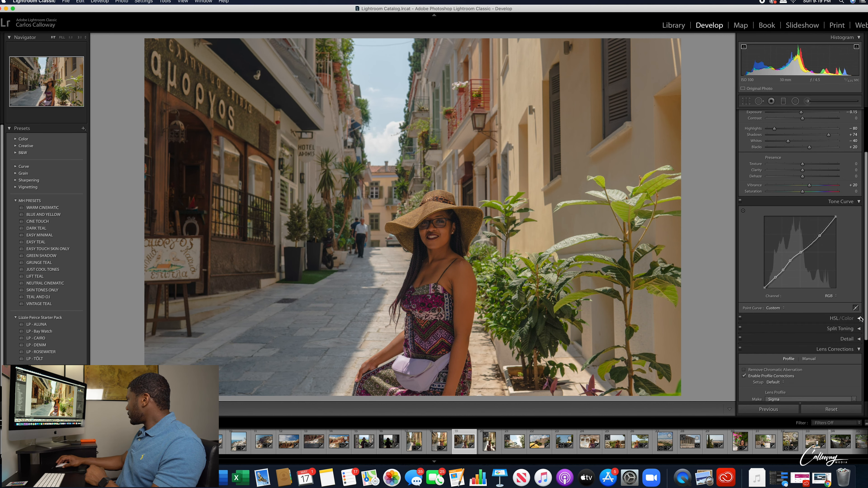
left_click(859, 319)
scroll(803, 314, "down", 2)
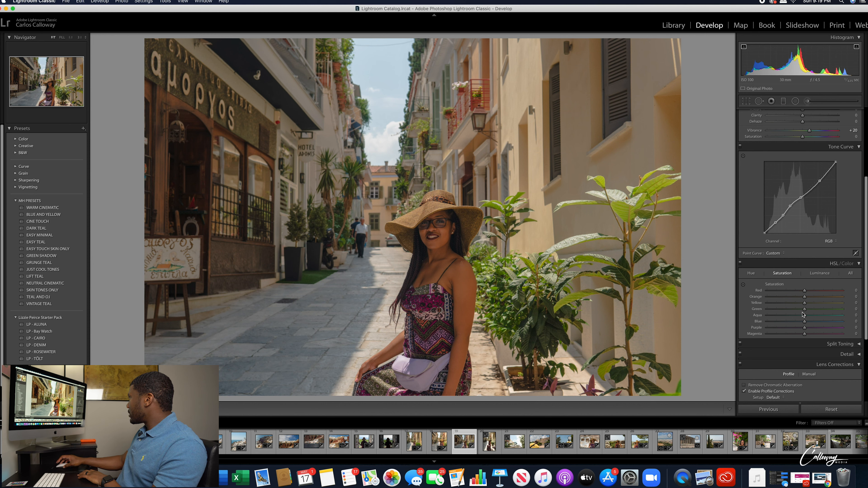
left_click(819, 273)
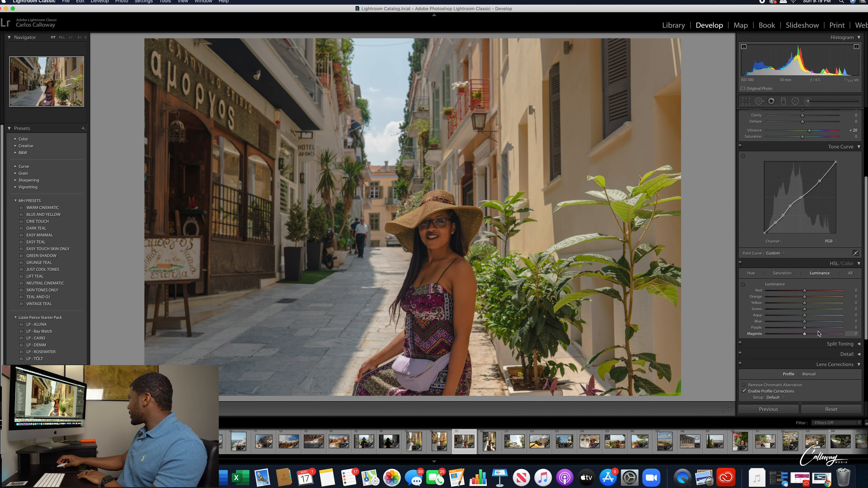
left_click_drag(805, 304, 742, 305)
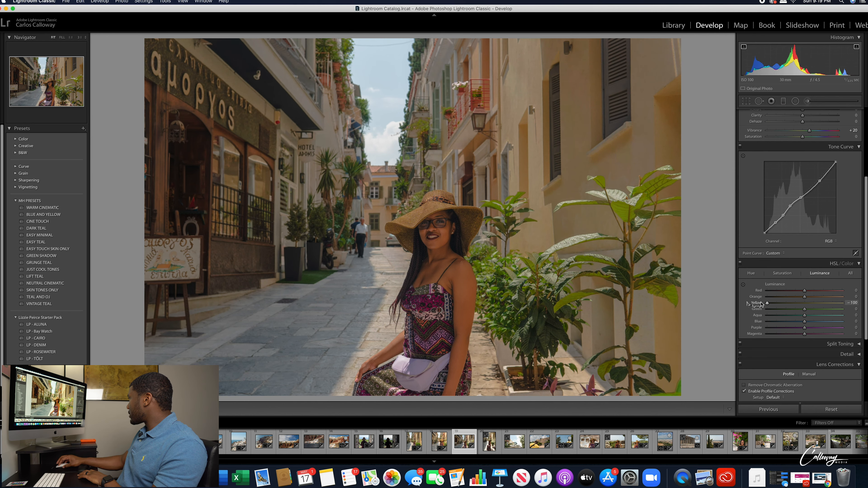
left_click_drag(742, 304, 797, 304)
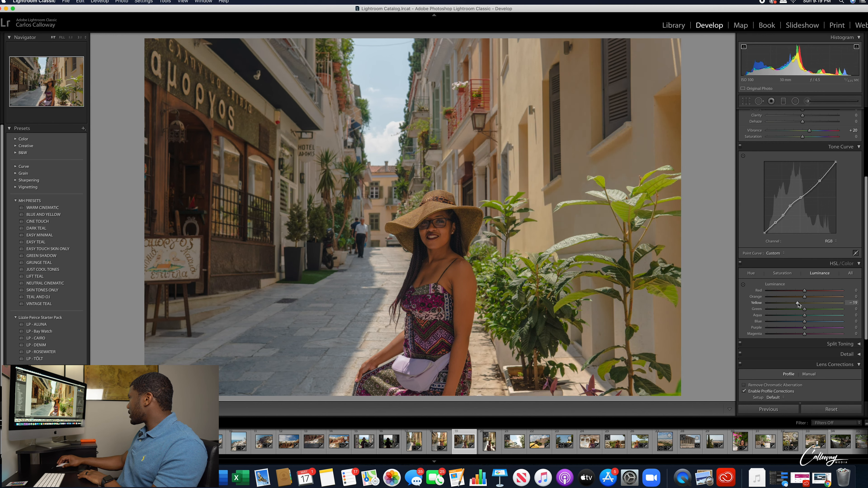
left_click_drag(799, 304, 799, 304)
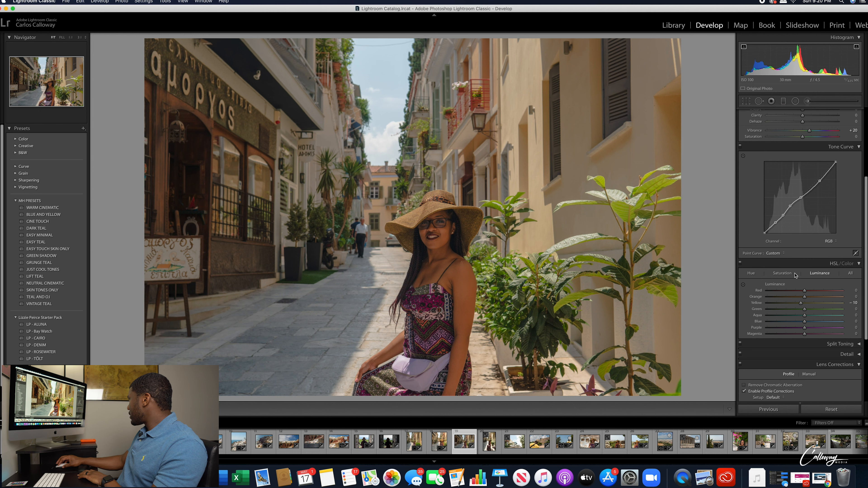
mouse_move(805, 323)
left_mouse_down()
mouse_move(742, 323)
mouse_move(801, 323)
left_mouse_up()
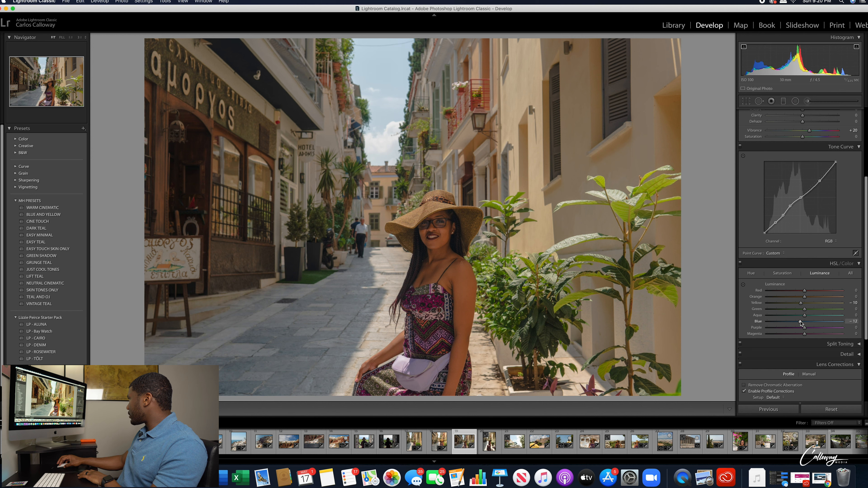
mouse_move(801, 323)
left_mouse_down()
mouse_move(794, 318)
mouse_move(804, 319)
left_mouse_up()
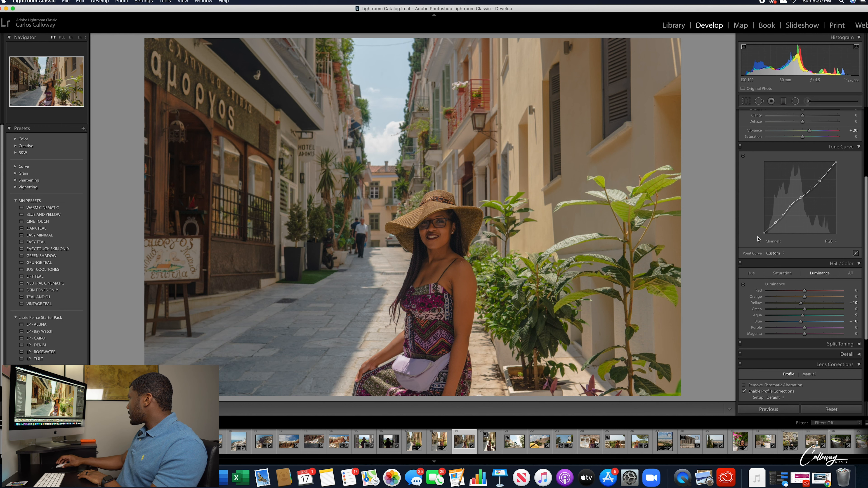
Set Shadows to +82 and raise the tone curve's skin-tone point to about 41%, checking the woman's face up close.
scroll(781, 209, "up", 5)
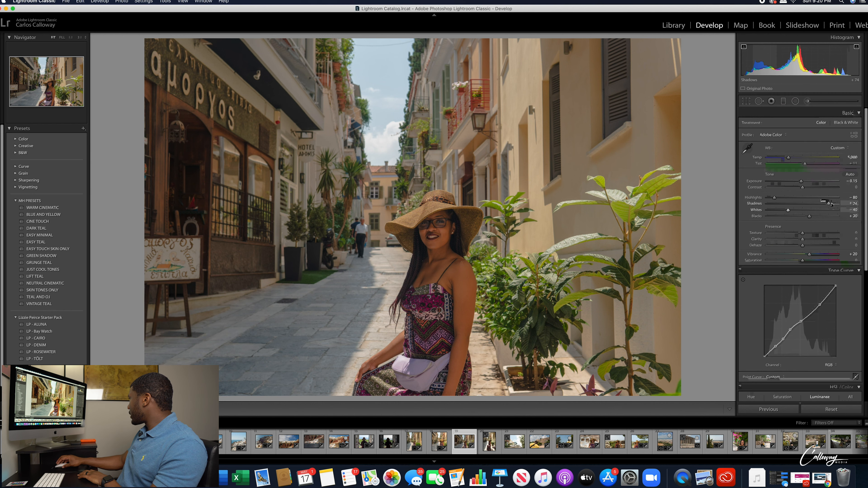
left_click_drag(831, 205, 833, 206)
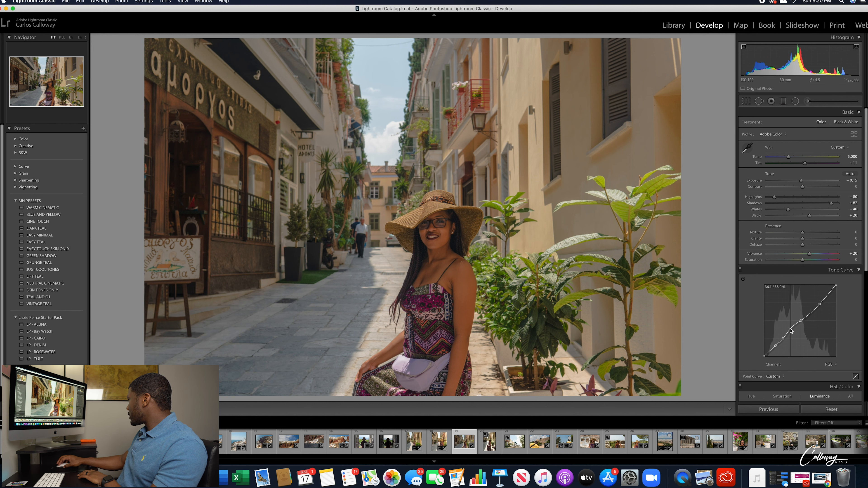
left_click_drag(789, 328, 790, 328)
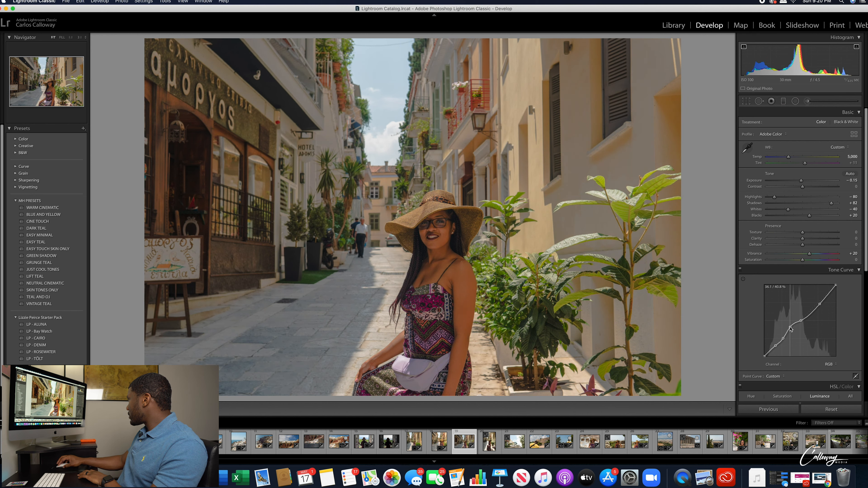
left_click(477, 242)
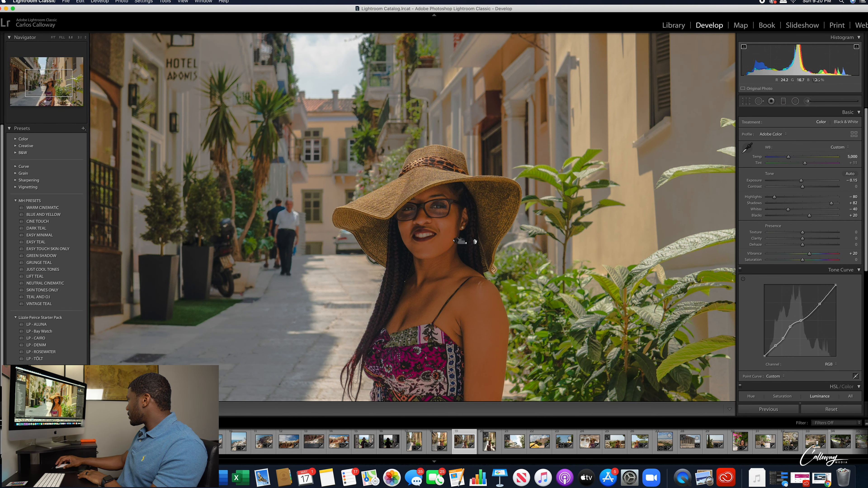
left_click(475, 241)
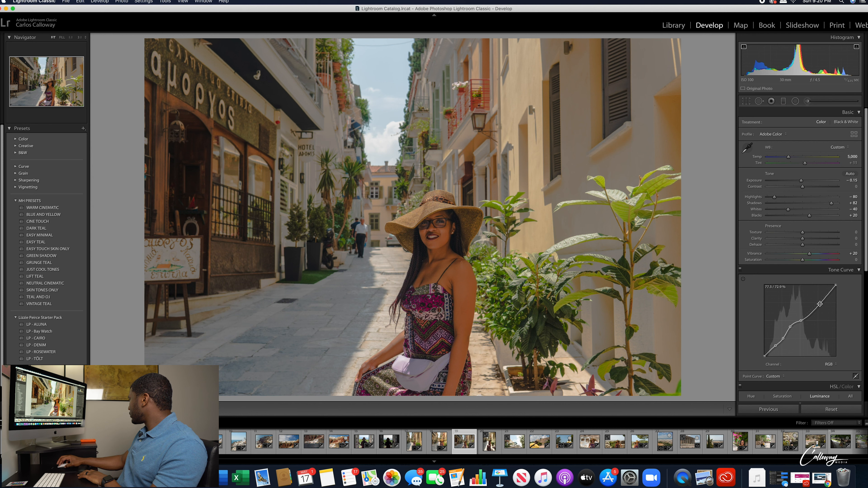
Fine-tune the tone curve by nudging the highlight point slightly and raising the lower shadow point.
left_click_drag(820, 305, 820, 305)
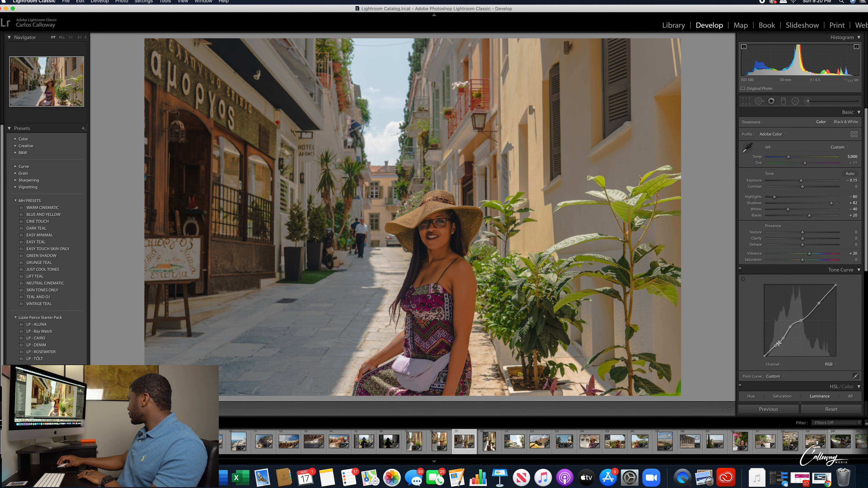
left_click_drag(783, 340, 782, 337)
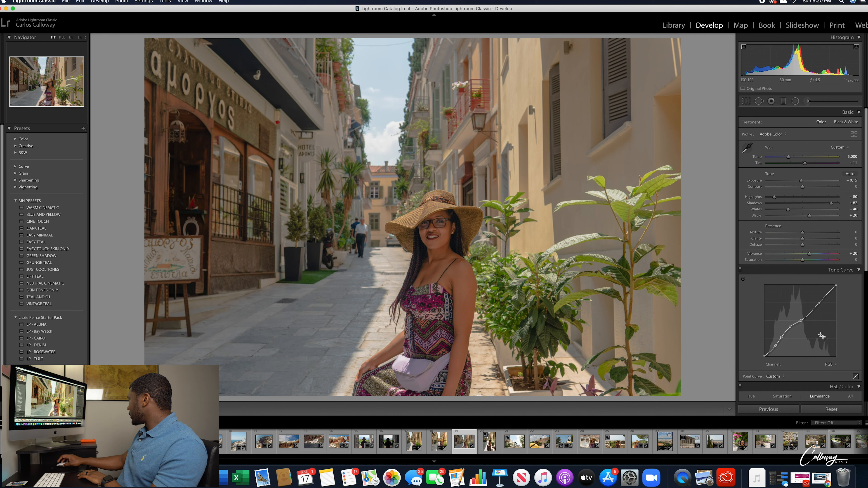
Split-tone the photo with highlights at hue 30 and saturation 3 and shadows at hue 185 and saturation 3, checking the woman's face.
scroll(802, 328, "down", 10)
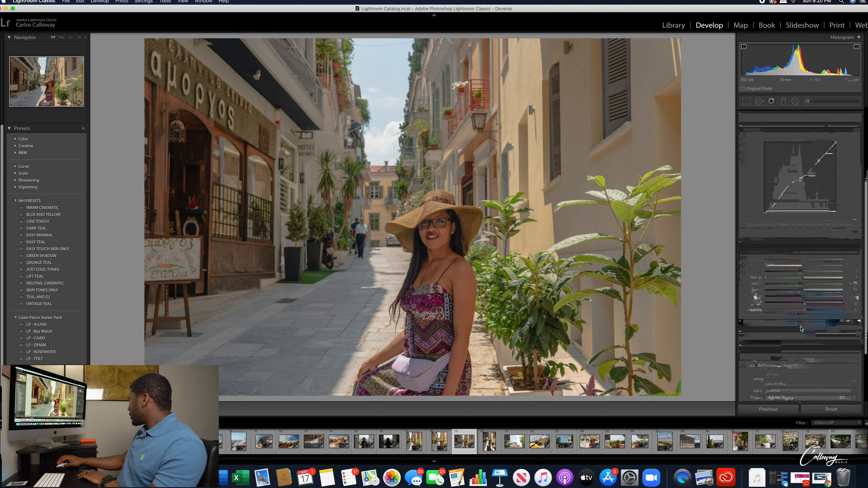
scroll(801, 328, "down", 3)
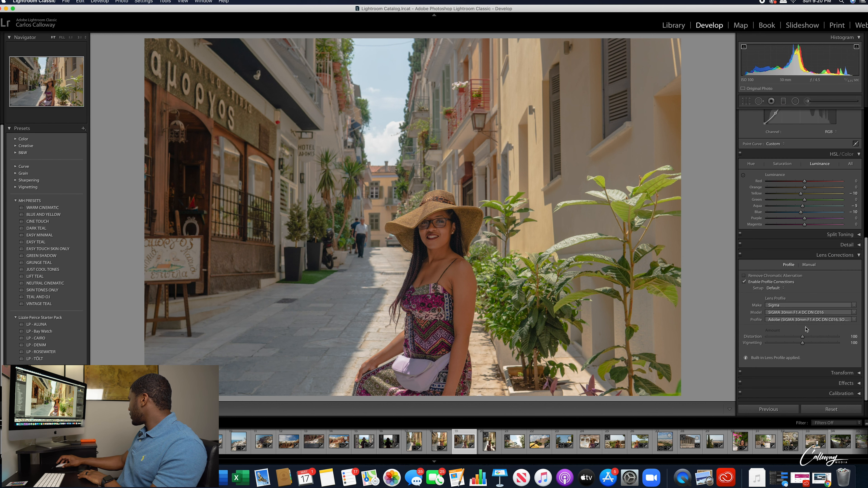
left_click(857, 235)
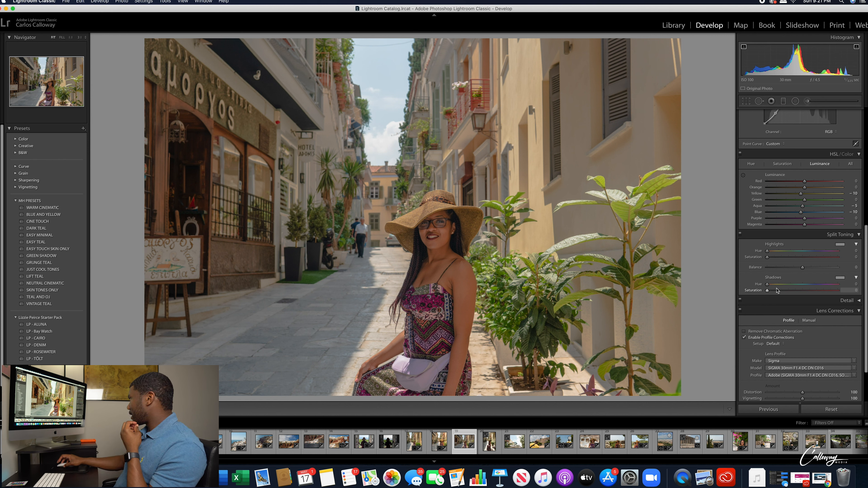
left_click_drag(767, 252, 768, 252)
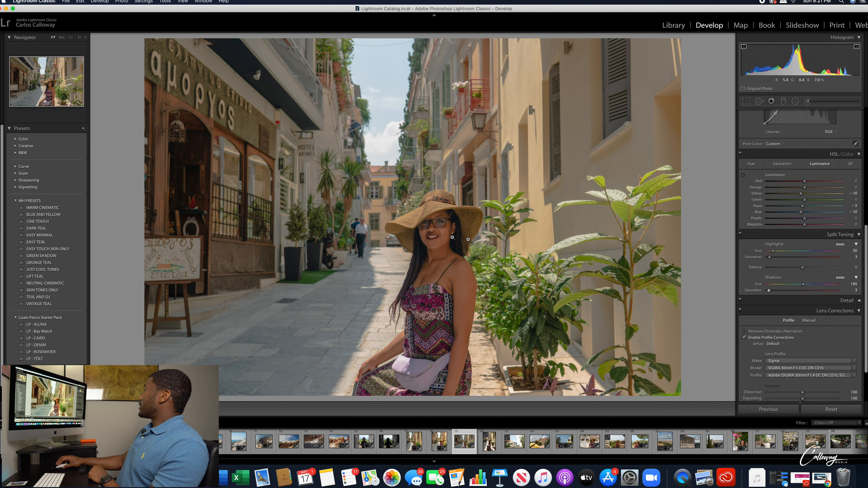
left_click(449, 228)
left_click(447, 220)
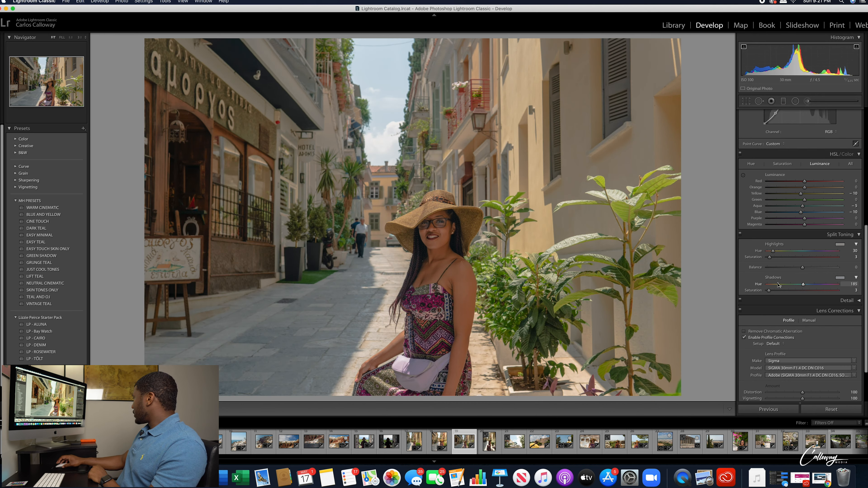
Darken the photo's edges with a Highlight Priority post-crop vignette at an amount of −15.
scroll(778, 286, "down", 3)
scroll(777, 286, "up", 1)
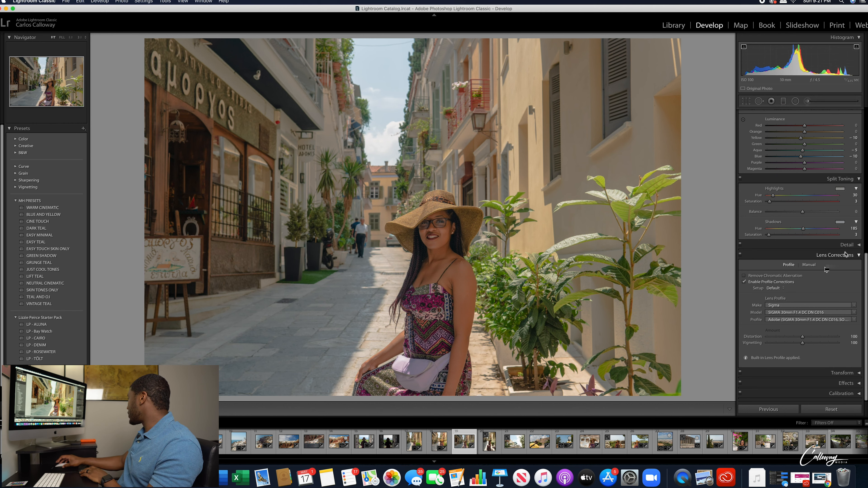
left_click(858, 373)
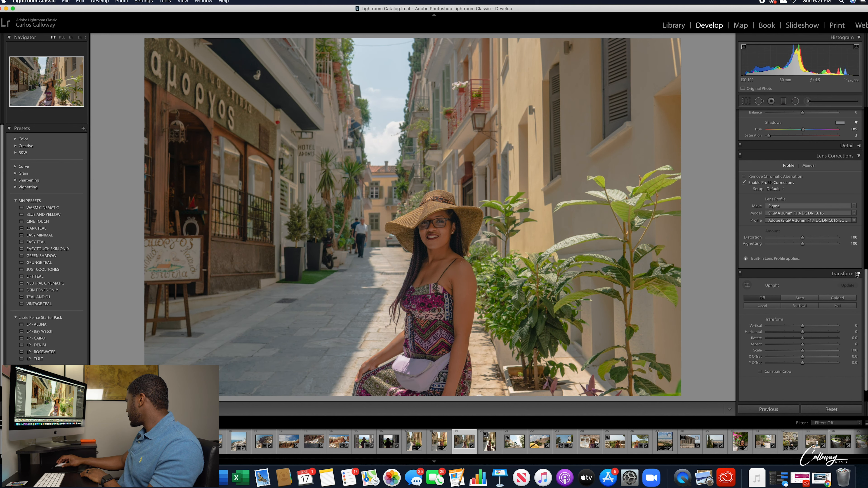
left_click(858, 274)
left_click(855, 391)
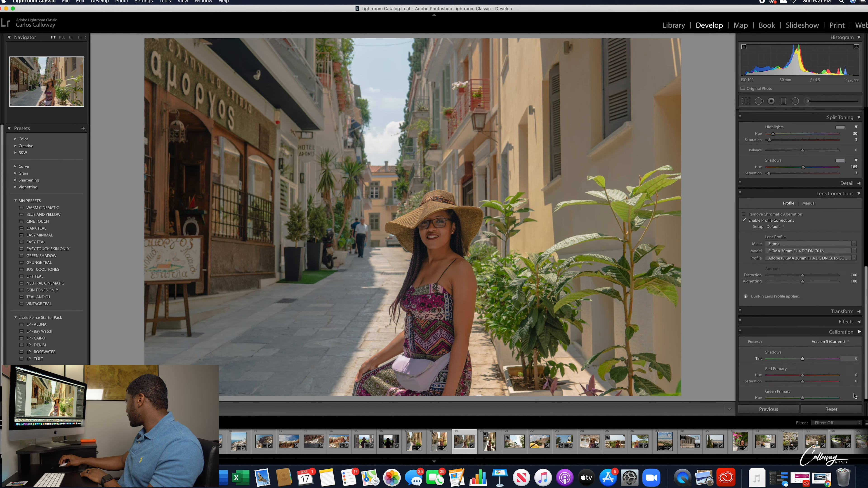
left_click(851, 294)
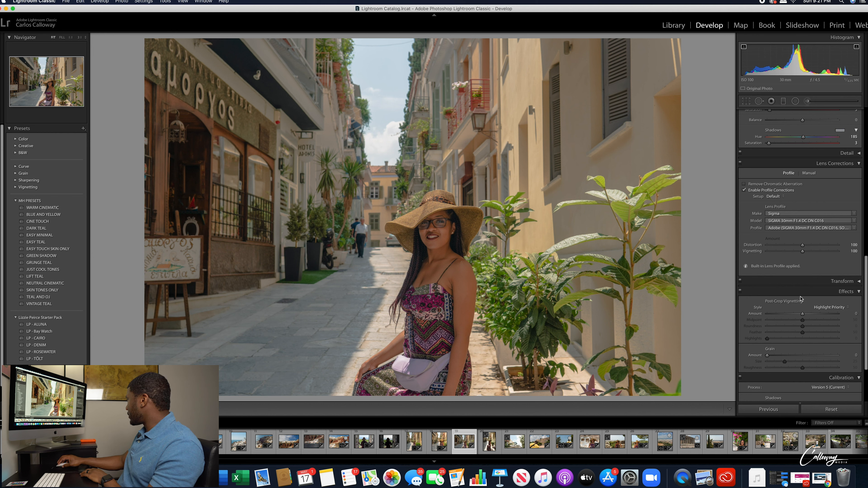
left_click_drag(802, 316, 798, 317)
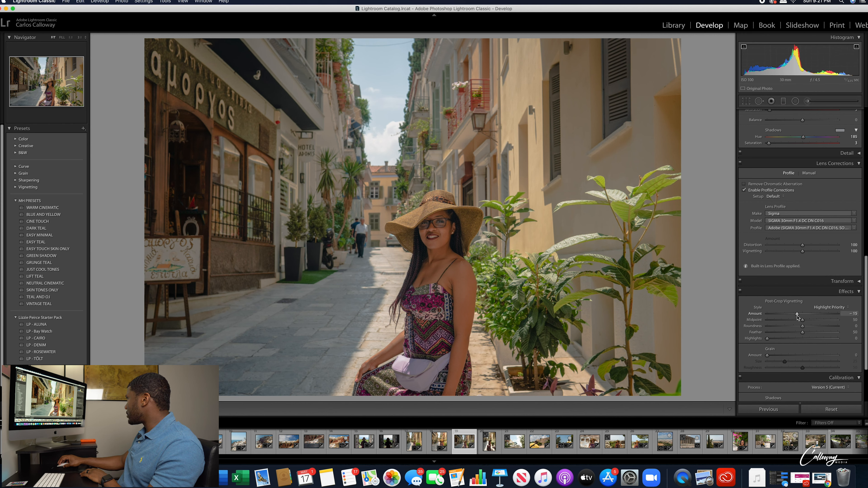
Start a crop with the 4 x 5 / 8 x 10 aspect ratio and switch it to portrait orientation.
scroll(796, 315, "up", 10)
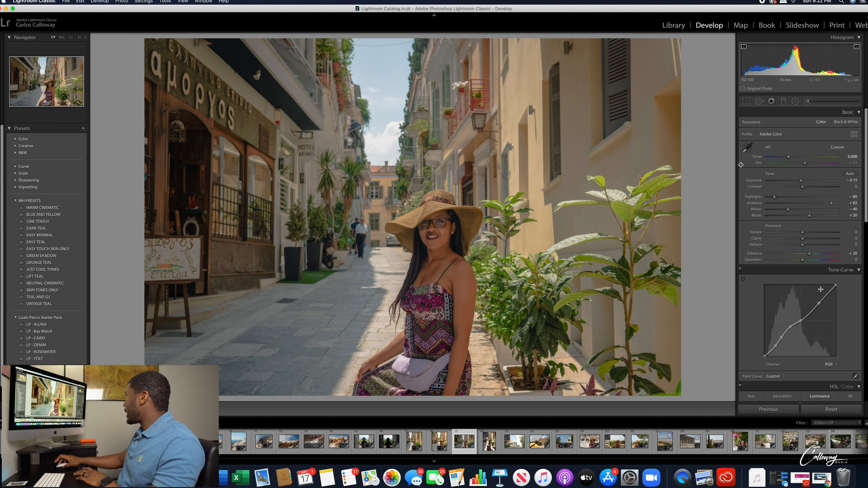
left_click(746, 101)
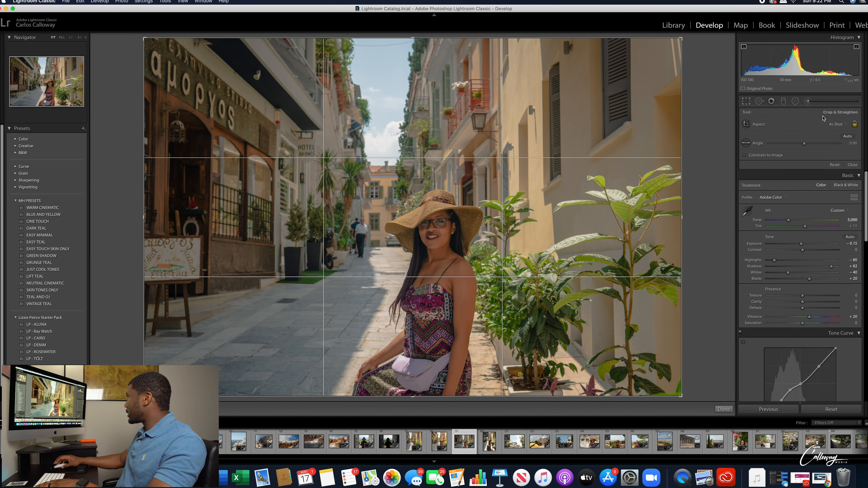
left_click(834, 126)
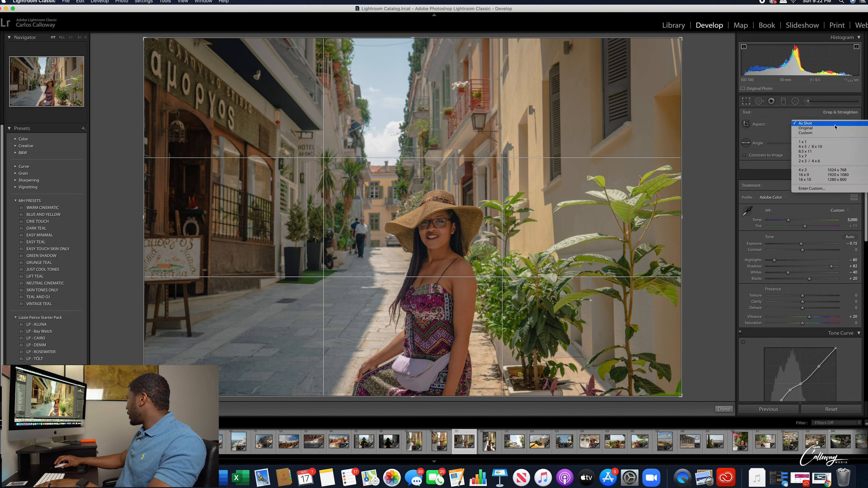
left_click(817, 147)
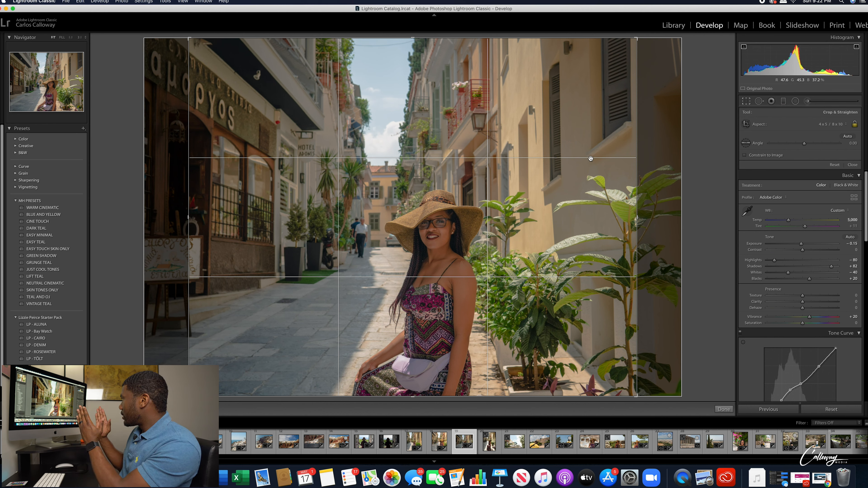
key("x")
key("x")
key("x")
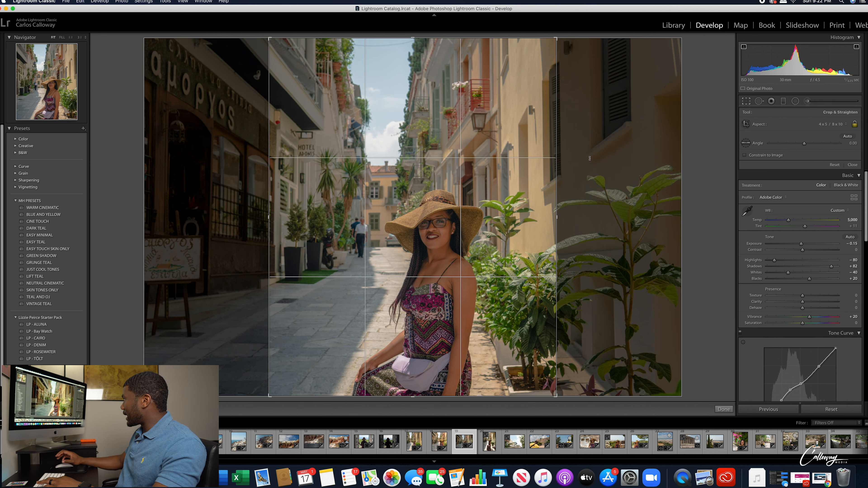
Reposition the photo inside the portrait crop so the woman lines up with the right-hand third line, and apply the crop.
left_click_drag(397, 201, 427, 214)
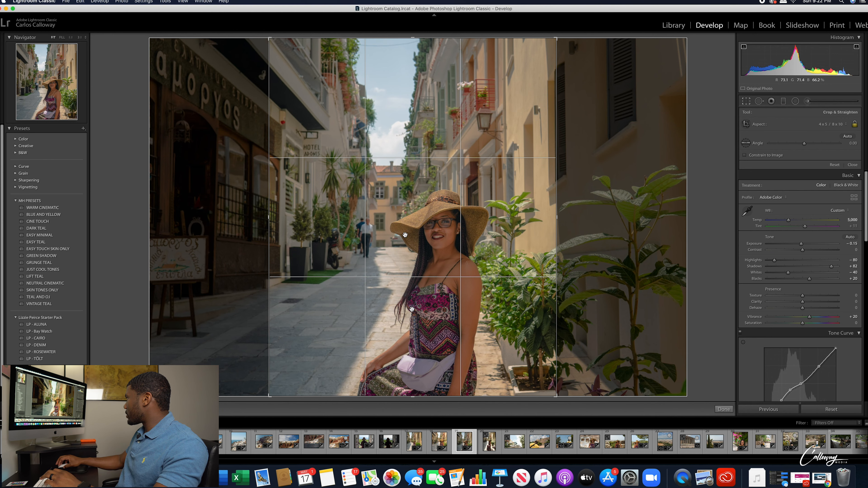
left_click_drag(422, 229, 434, 229)
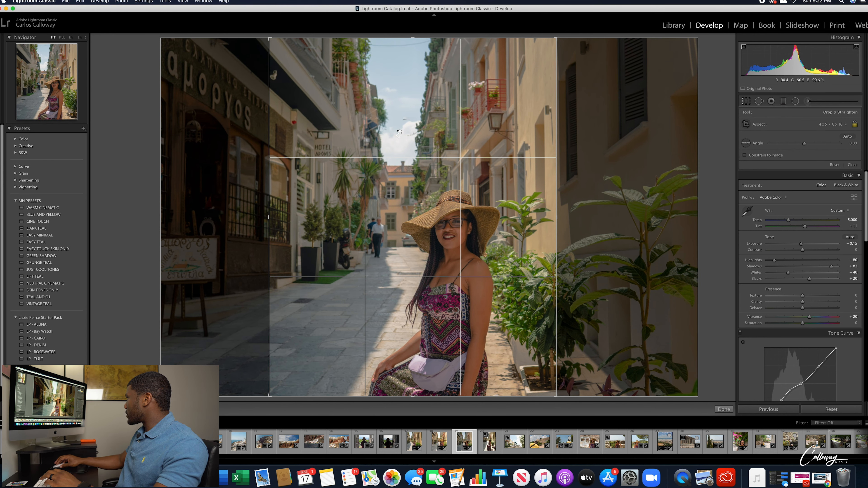
left_click_drag(396, 289, 403, 289)
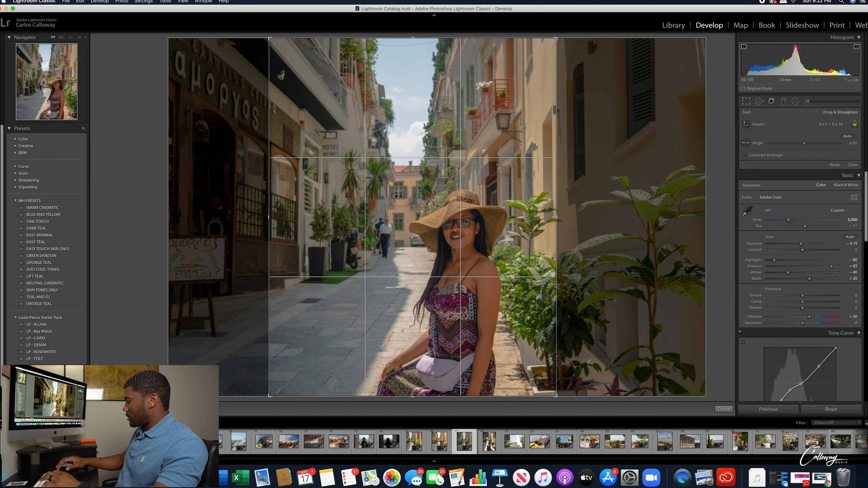
key("Return")
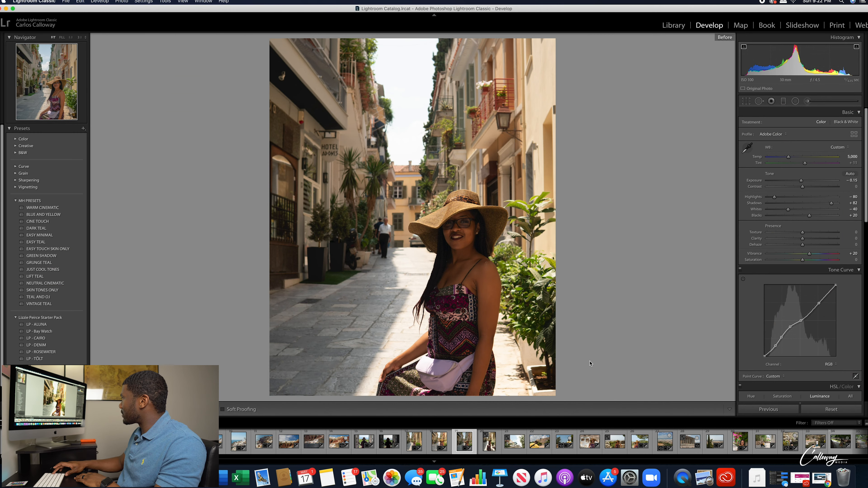
Return to the edited version and compare the before and after versions of the portrait side by side.
key("backslash")
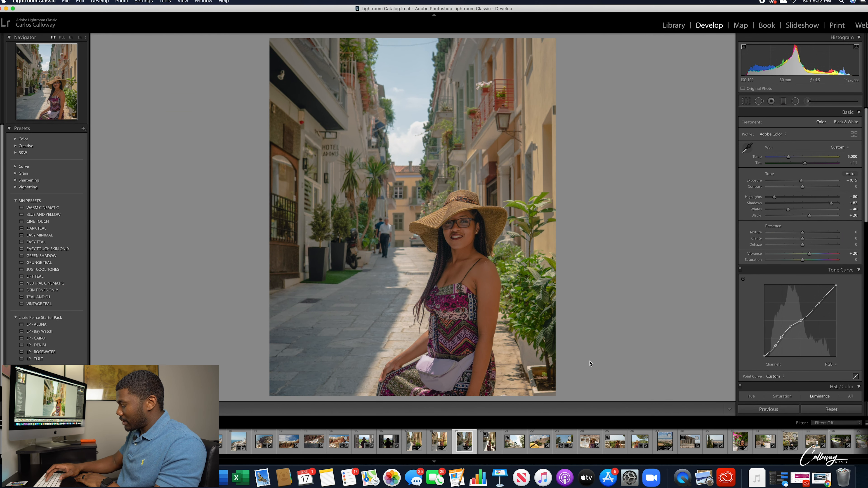
key("y")
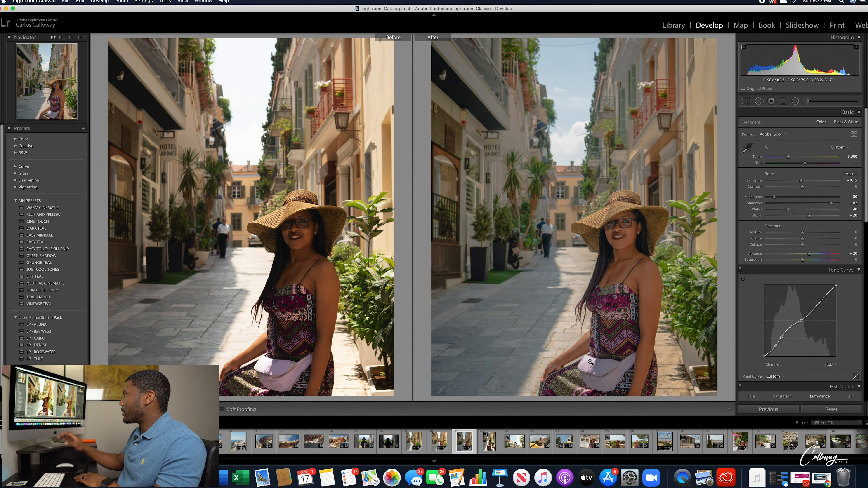